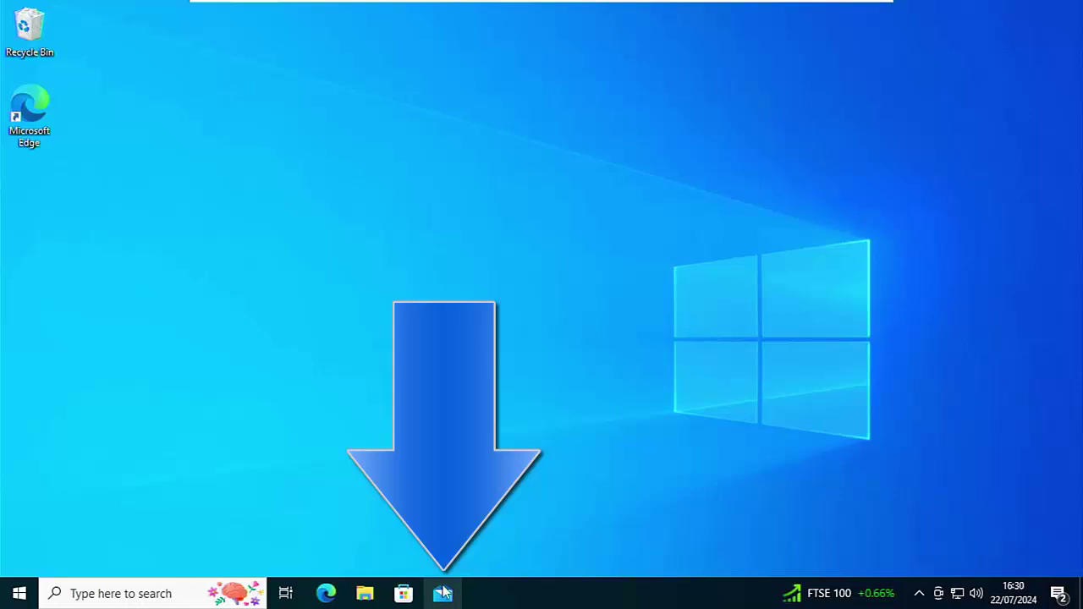
Open the Start menu to show the list of installed apps
left_click(21, 594)
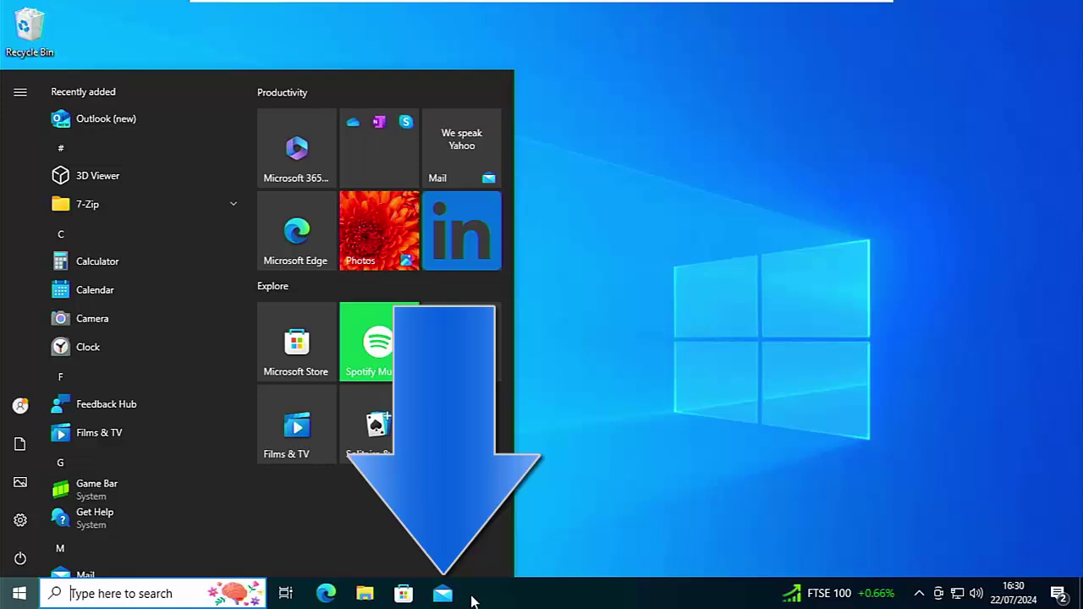
Look over the Start menu app list before closing it
mouse_move(67, 137)
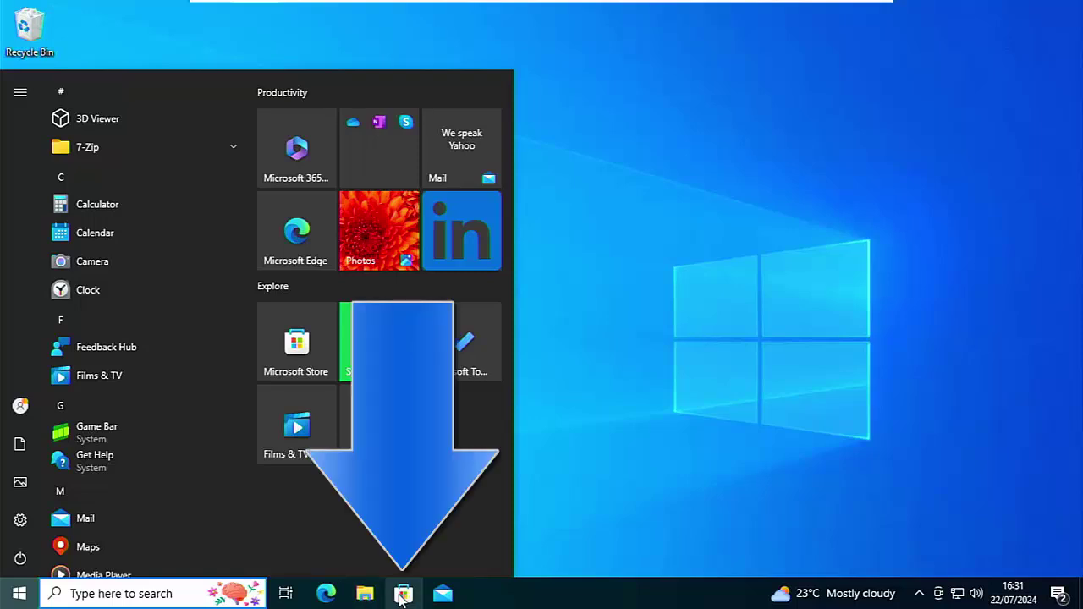
Close the Start menu, search for 'store' and launch Microsoft Store
left_click(21, 597)
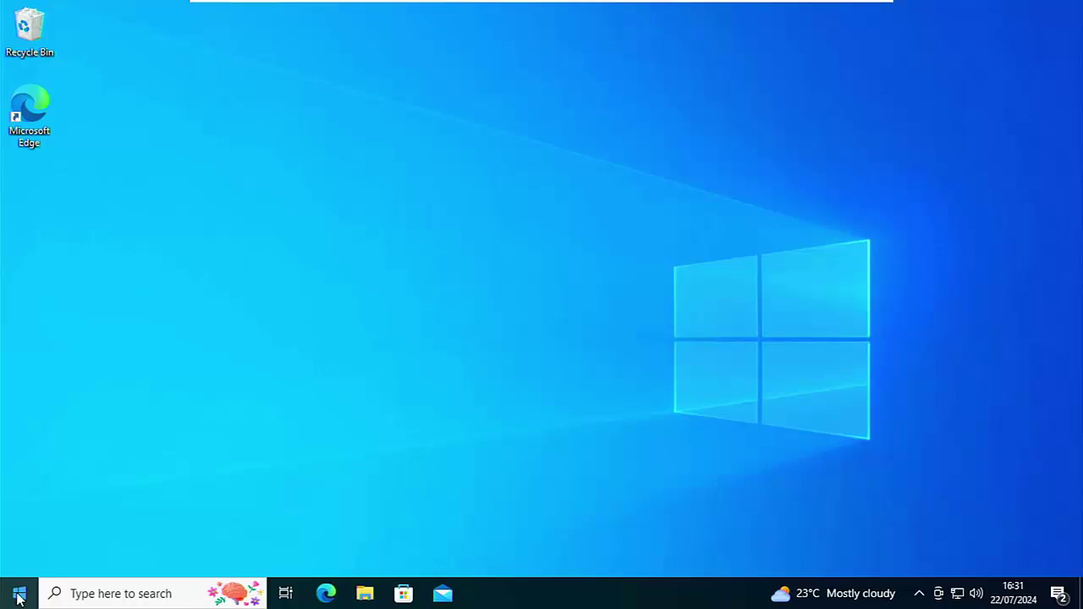
left_click(25, 598)
type("store")
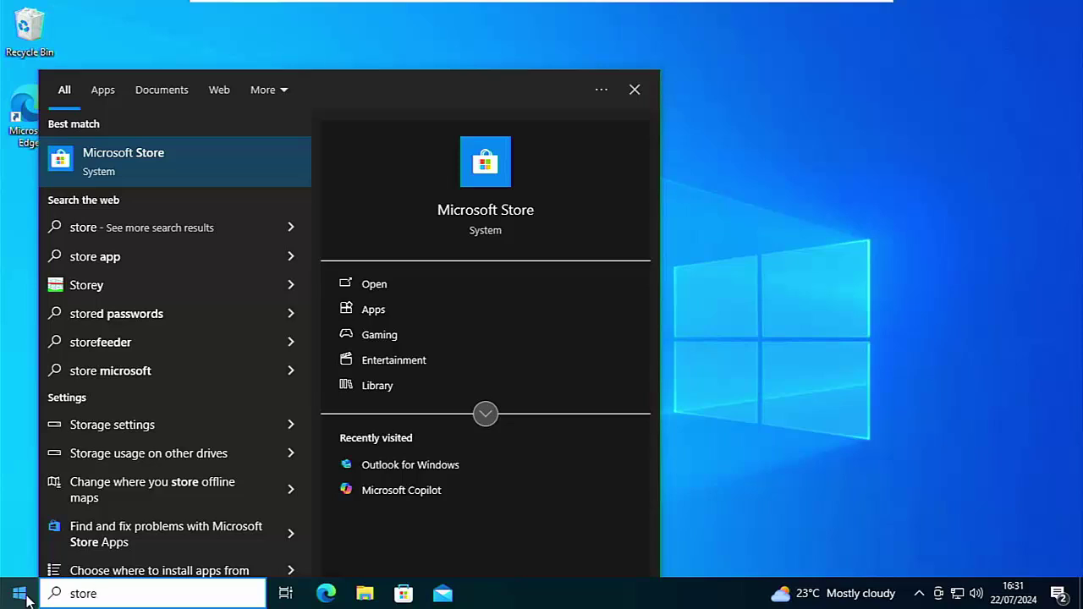
left_click(132, 161)
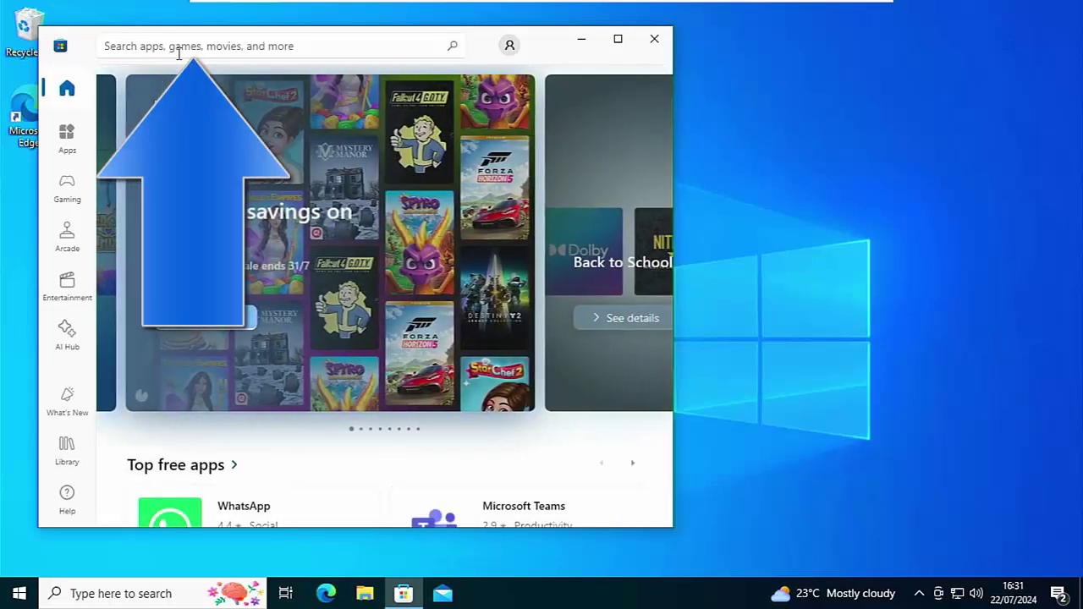
Search the Store for 'outlook' and install Outlook for Windows with Get
left_click(246, 53)
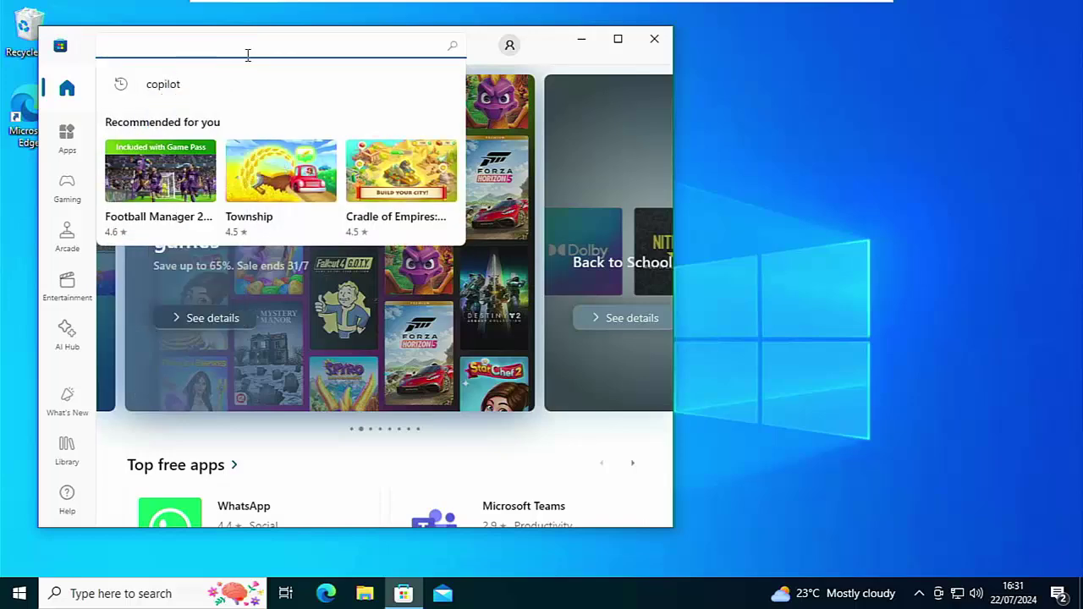
type("ou")
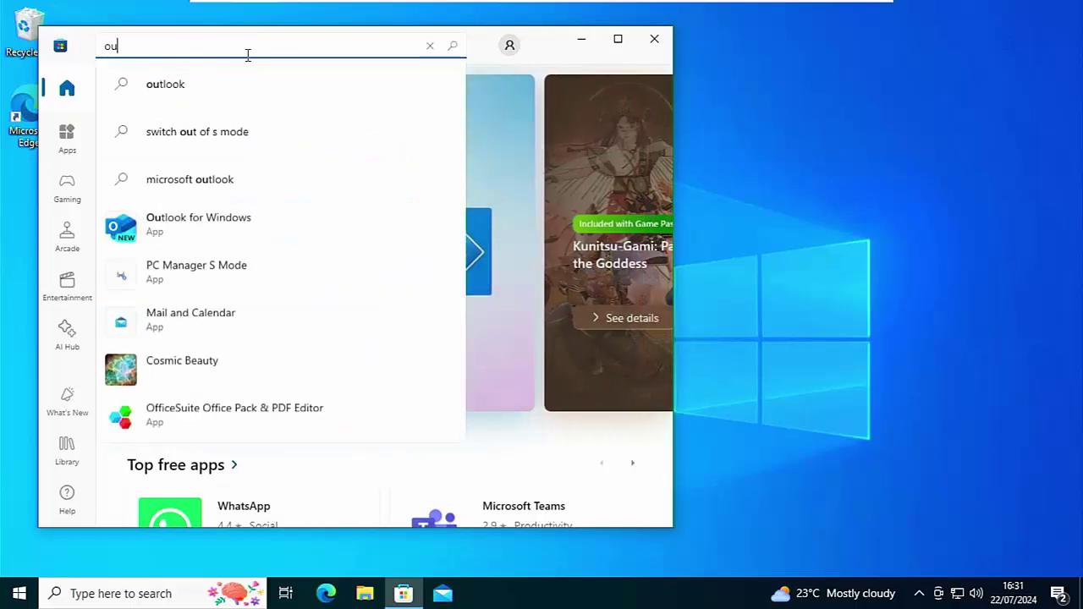
type("tlook")
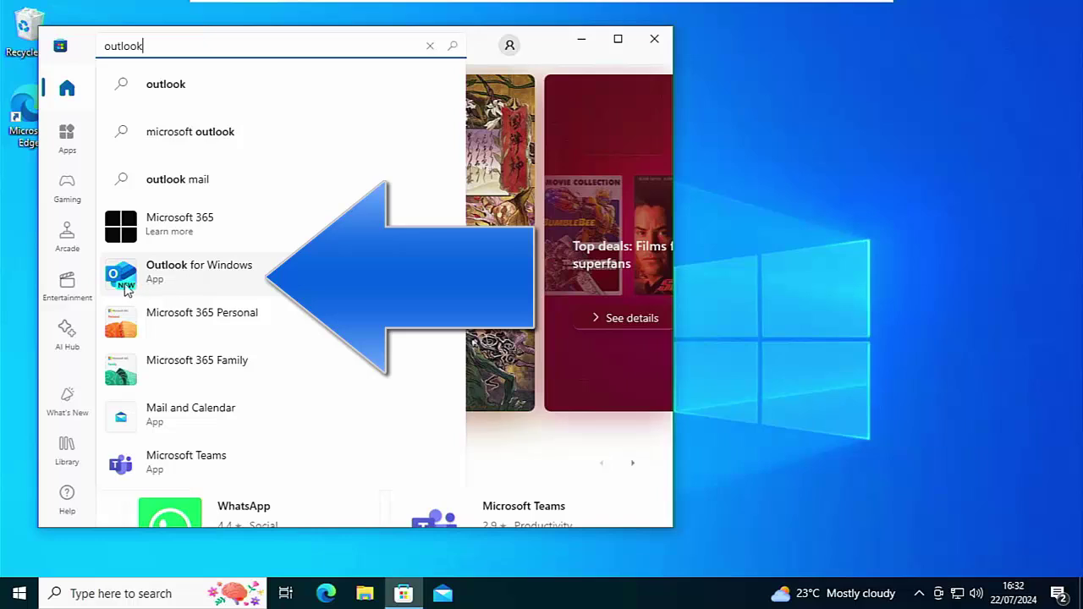
left_click(141, 282)
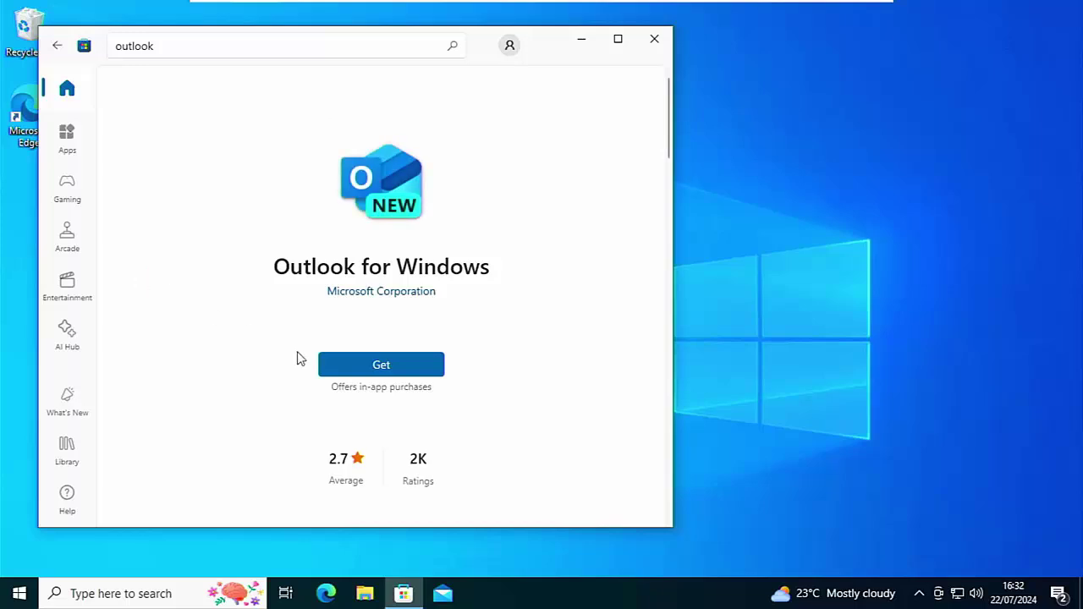
left_click(360, 375)
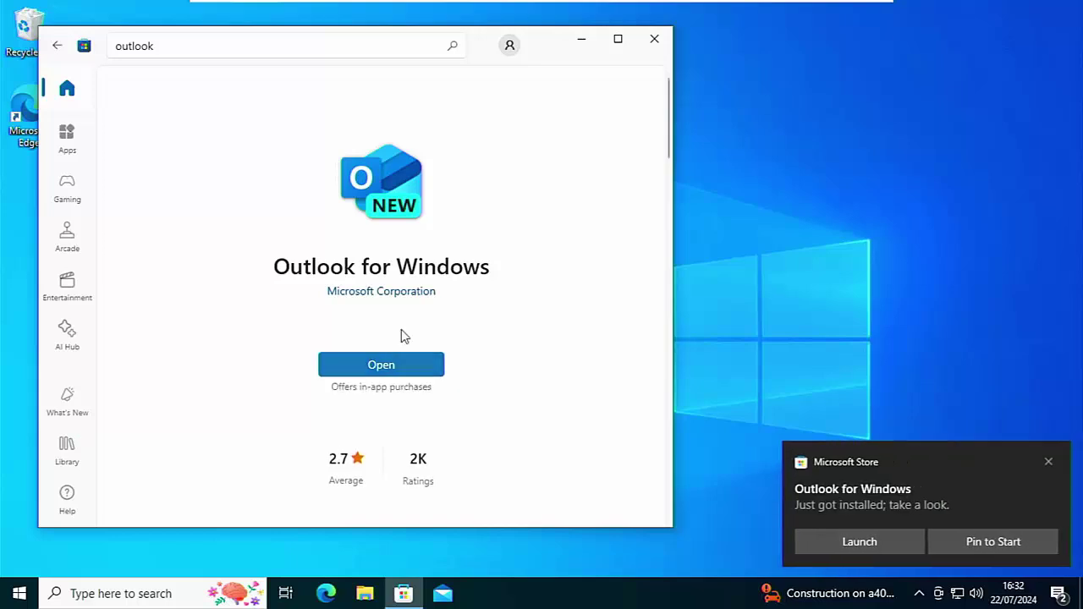
Close Microsoft Store and launch Outlook (new) from Recently added in Start
left_click(648, 42)
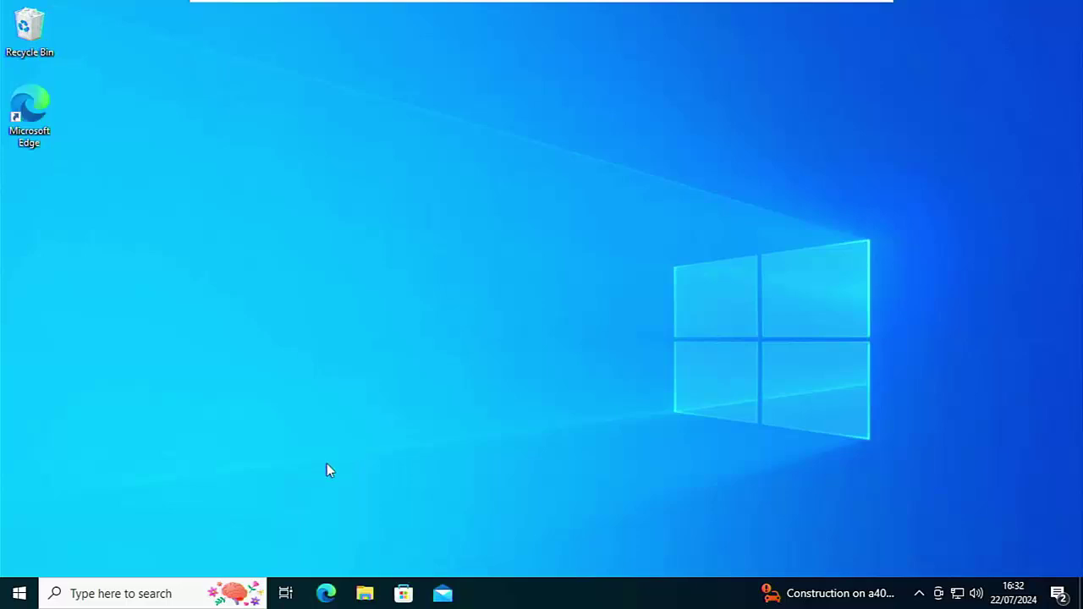
left_click(19, 595)
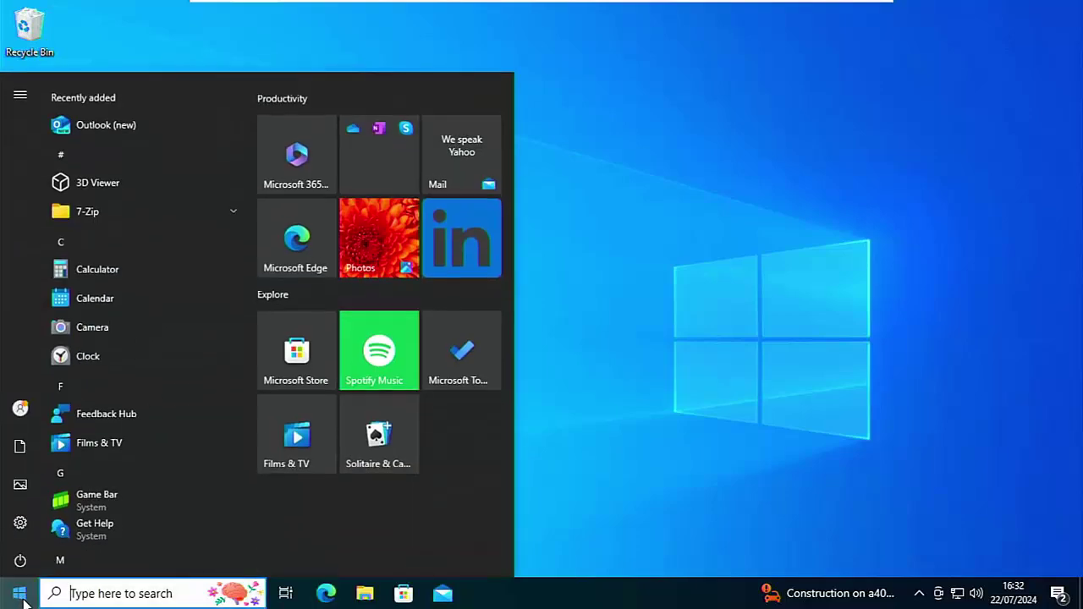
left_click(107, 118)
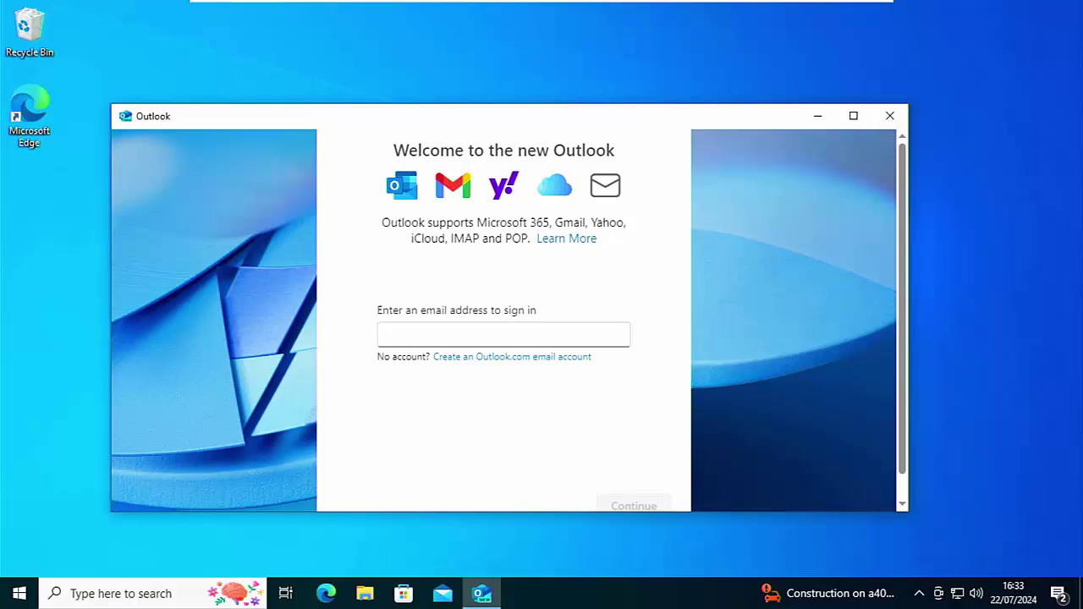
Pin Outlook (new) to the taskbar from its taskbar icon menu
mouse_move(486, 597)
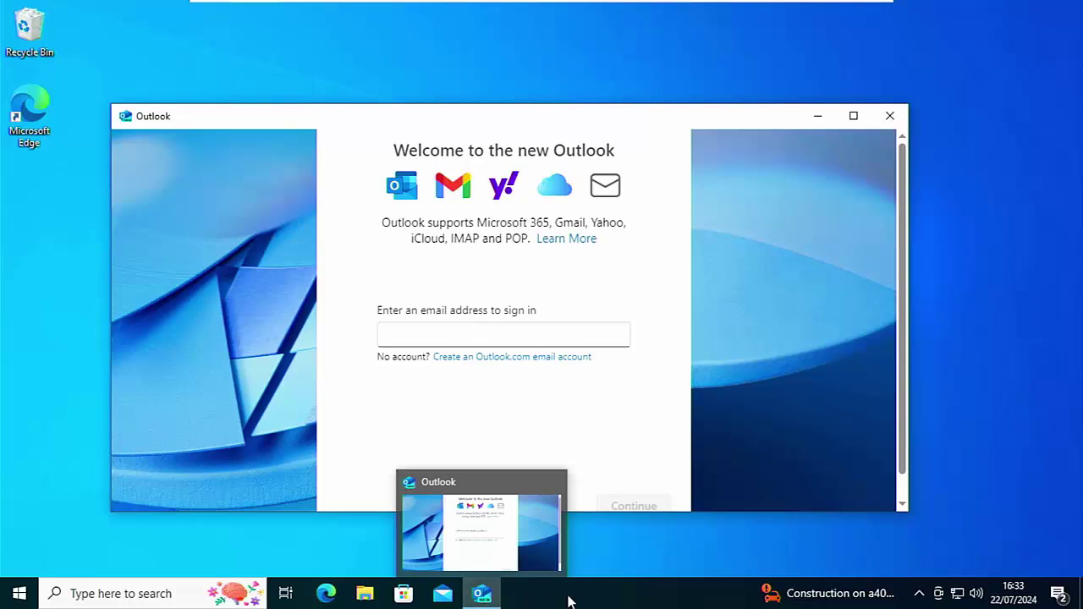
right_click(480, 596)
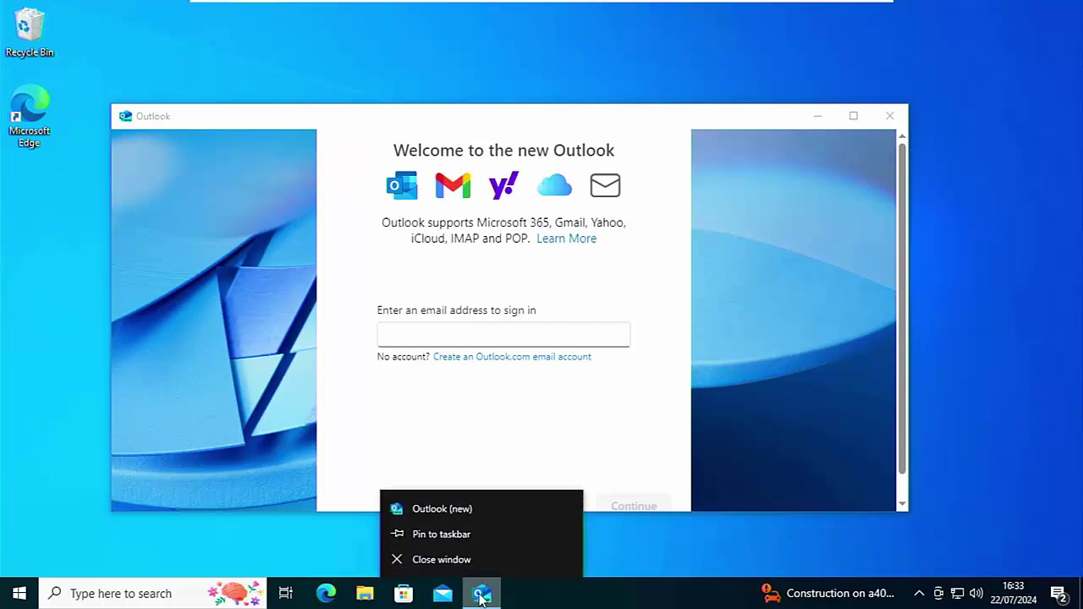
left_click(448, 535)
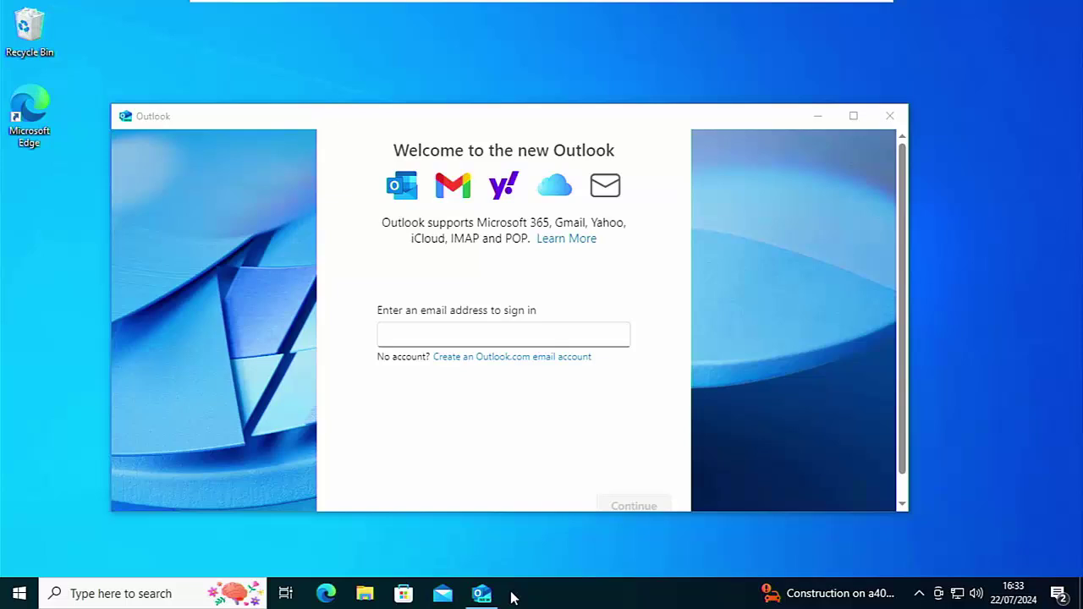
mouse_move(481, 596)
Dismiss the open menus and close the Outlook sign-in window
left_click(17, 595)
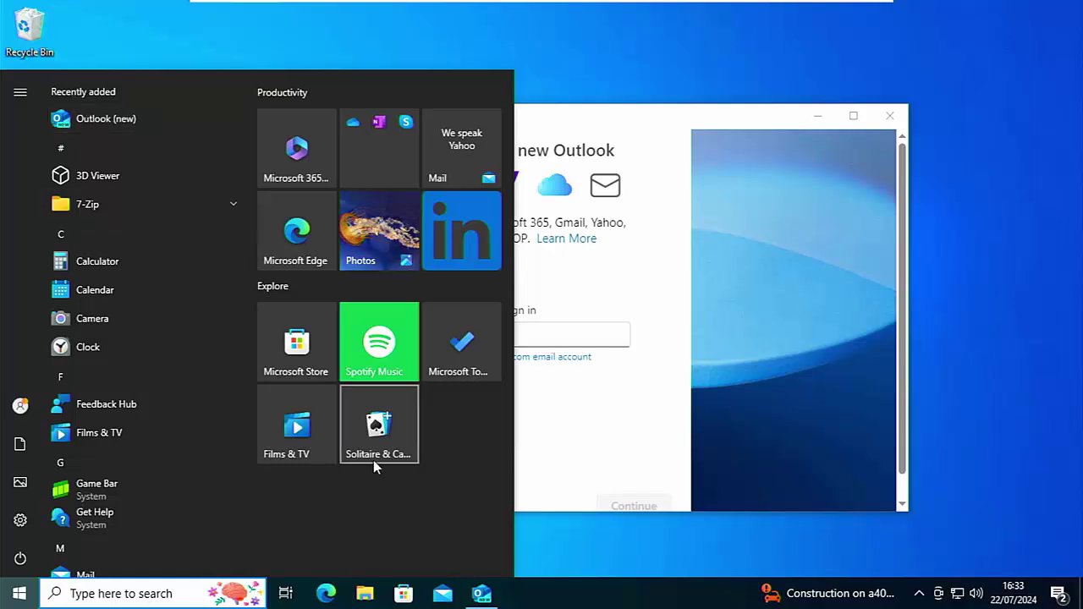
right_click(472, 597)
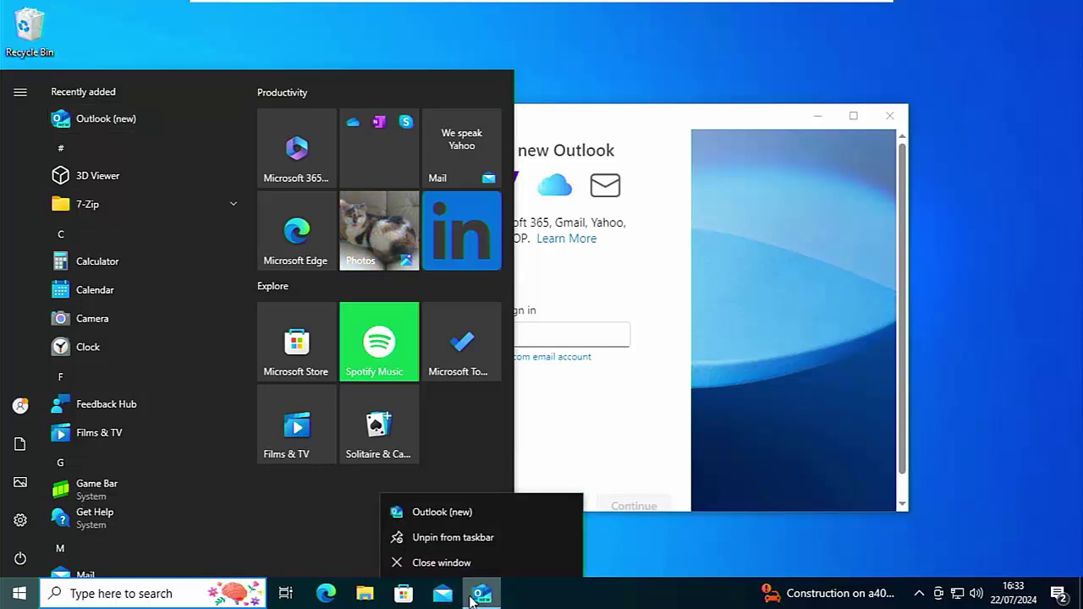
left_click(595, 473)
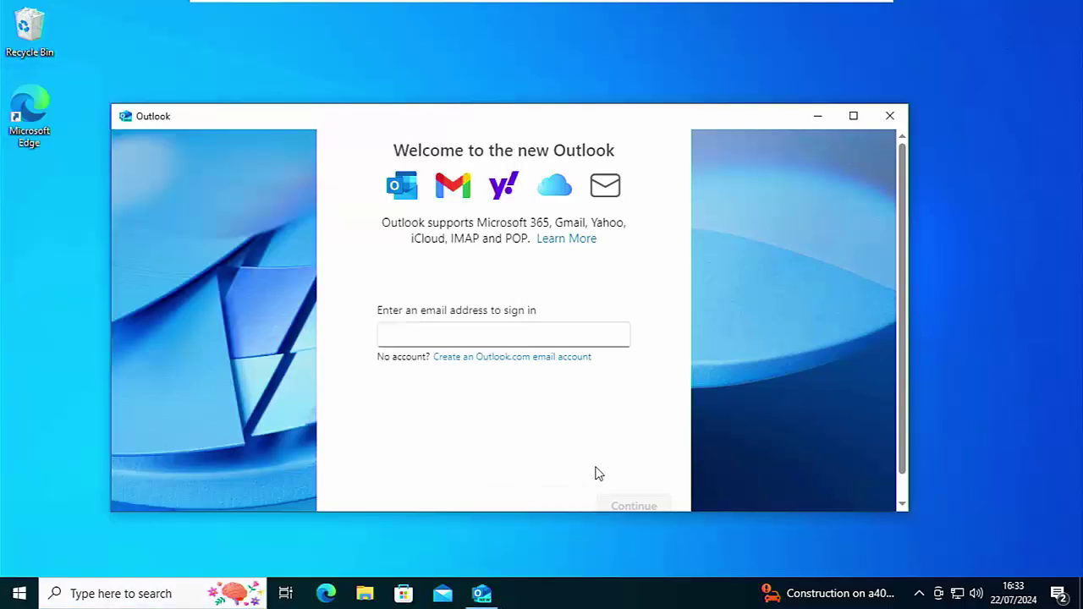
left_click(890, 118)
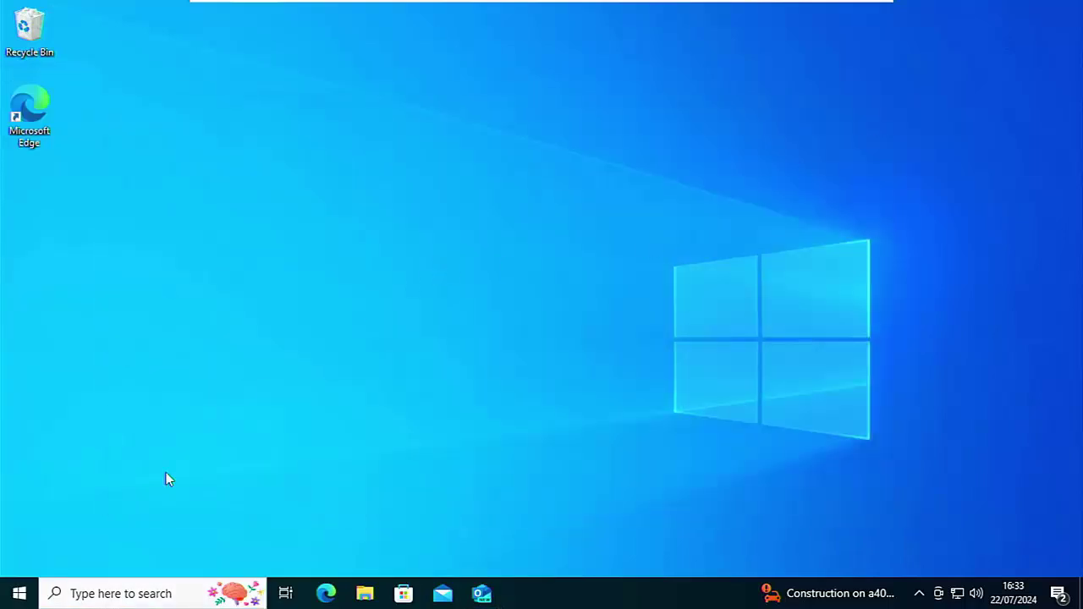
In Settings > Apps > Default apps, change the Email default from Mail to Outlook (new)
left_click(19, 593)
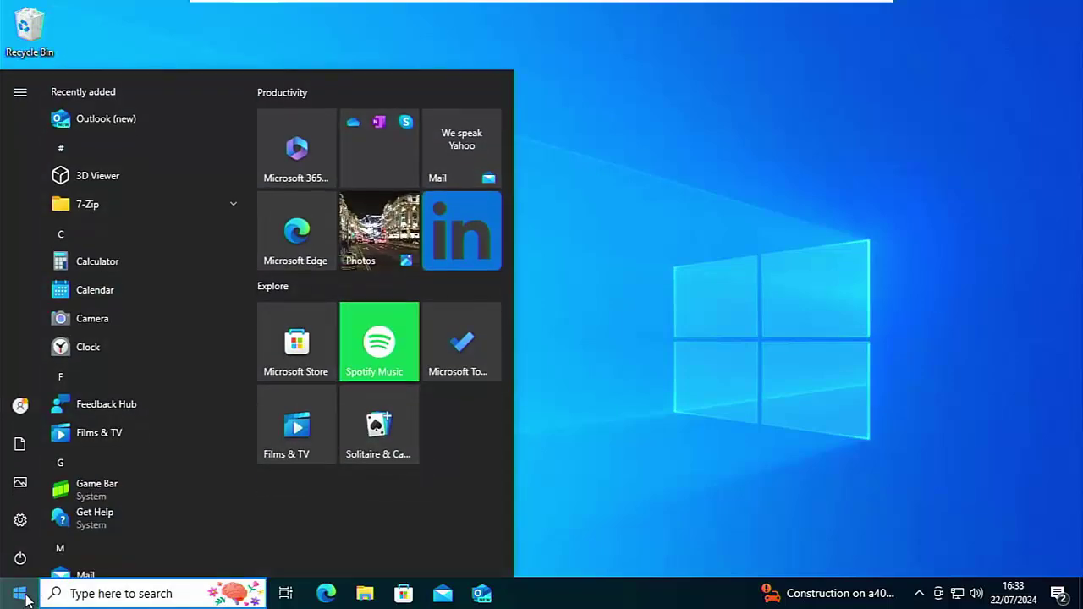
left_click(22, 528)
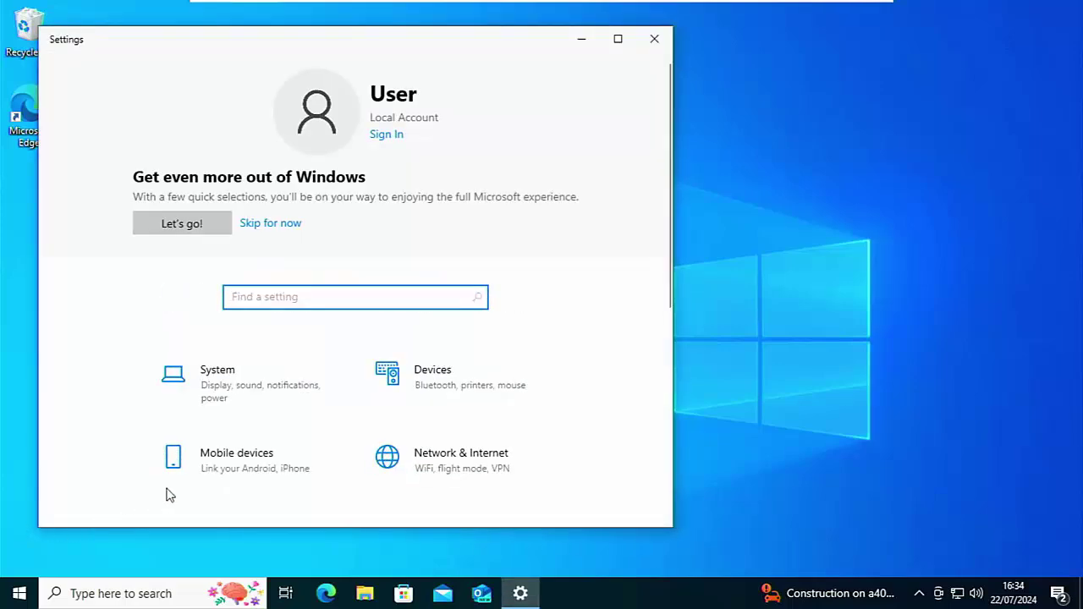
scroll(322, 411, "down", 5)
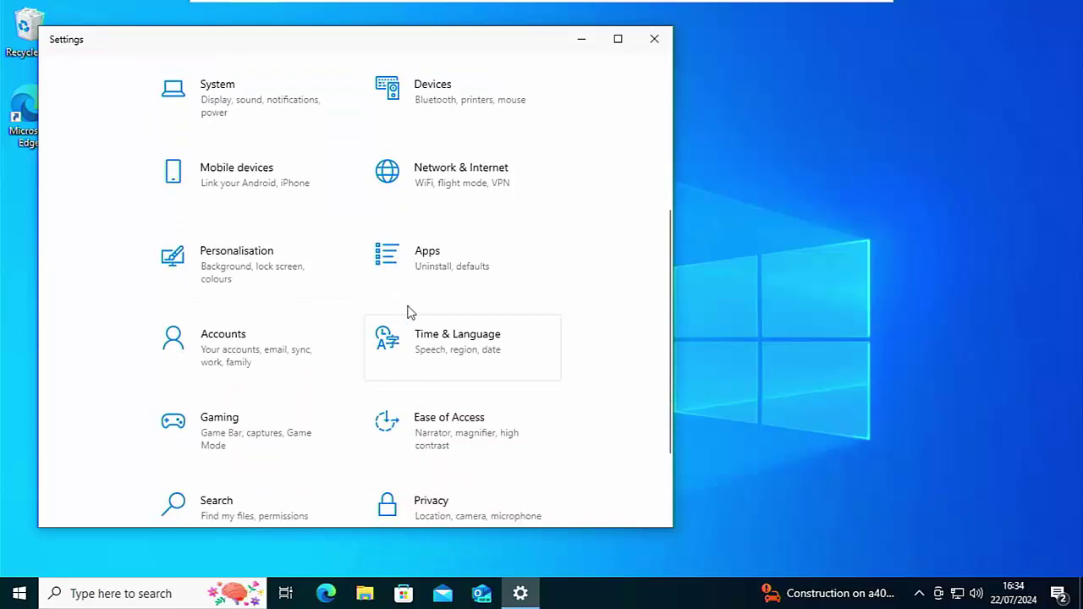
left_click(426, 266)
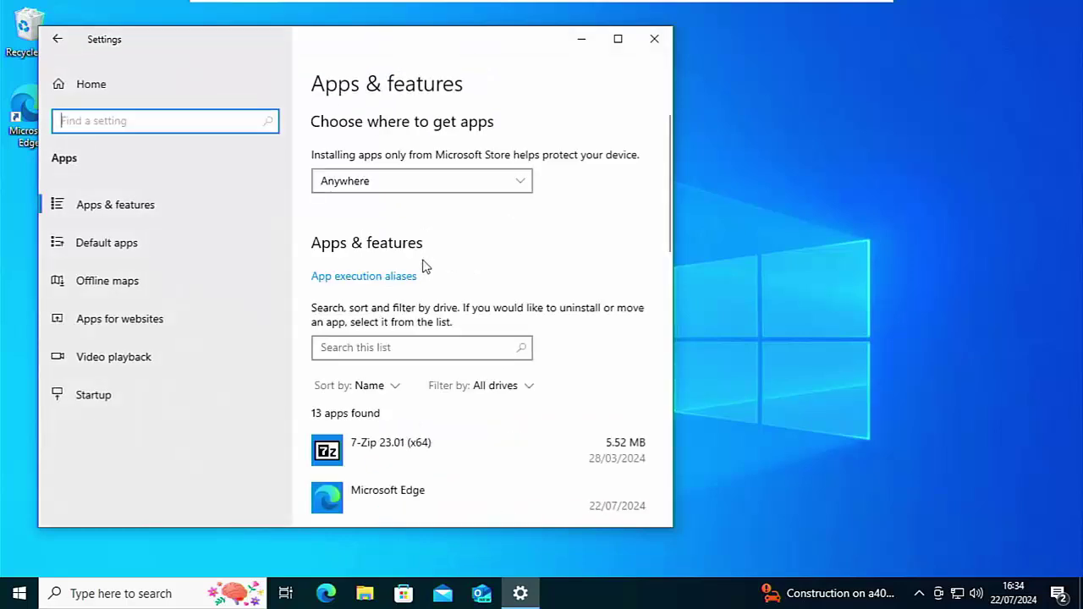
left_click(109, 244)
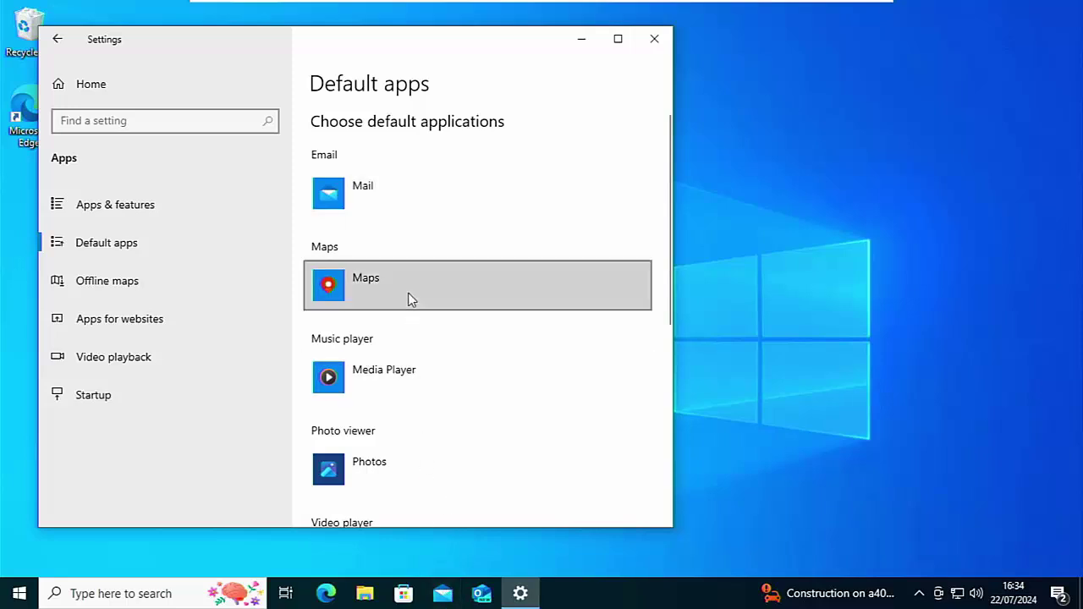
left_click(354, 194)
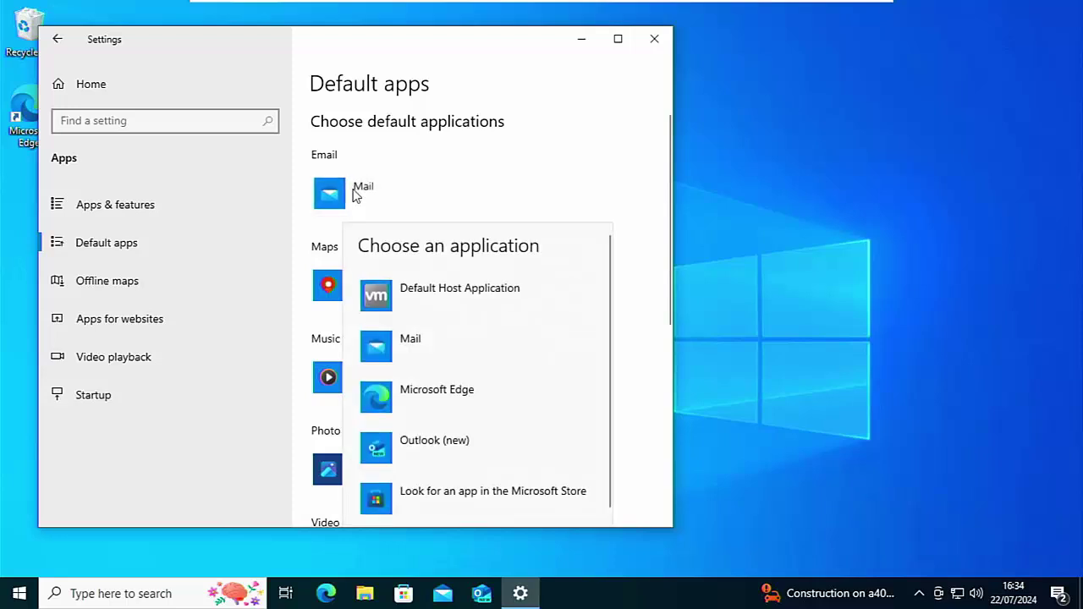
left_click(410, 450)
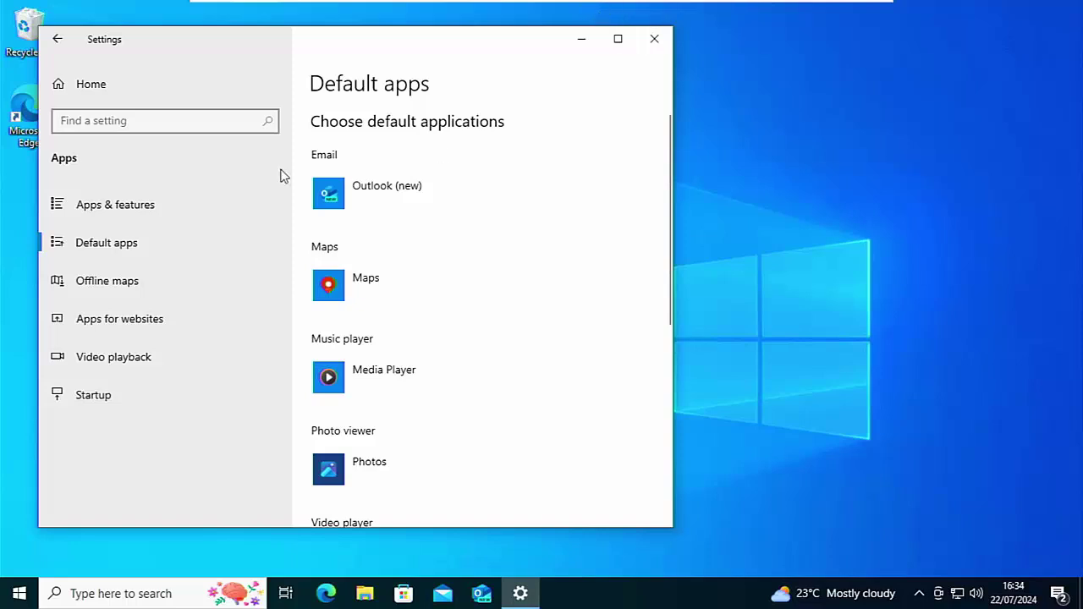
Uninstall Mail and Calendar from Apps & features and confirm its removal
left_click(116, 212)
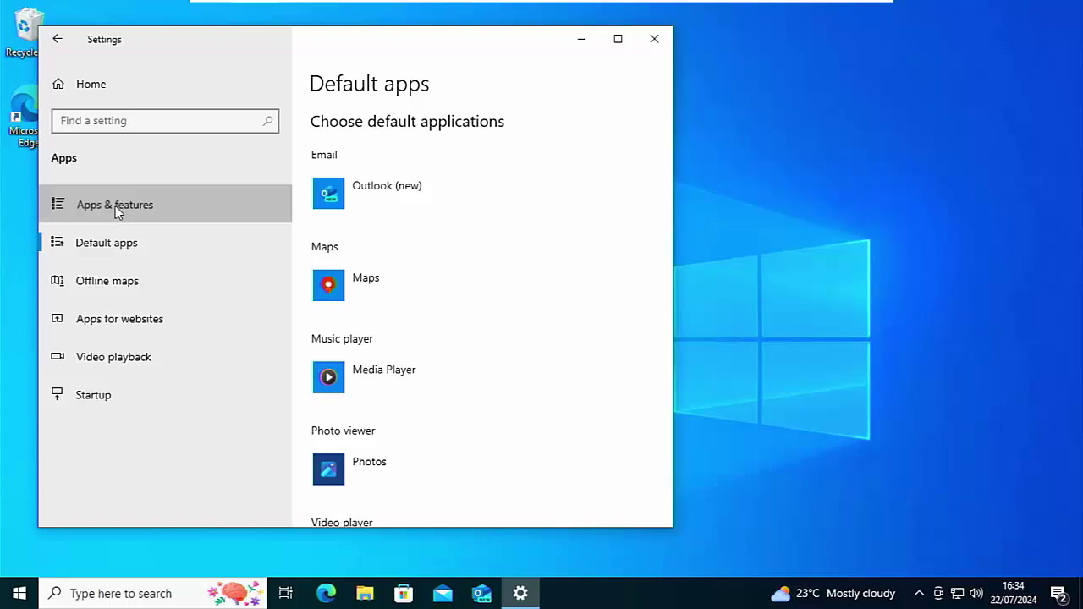
scroll(392, 305, "down", 5)
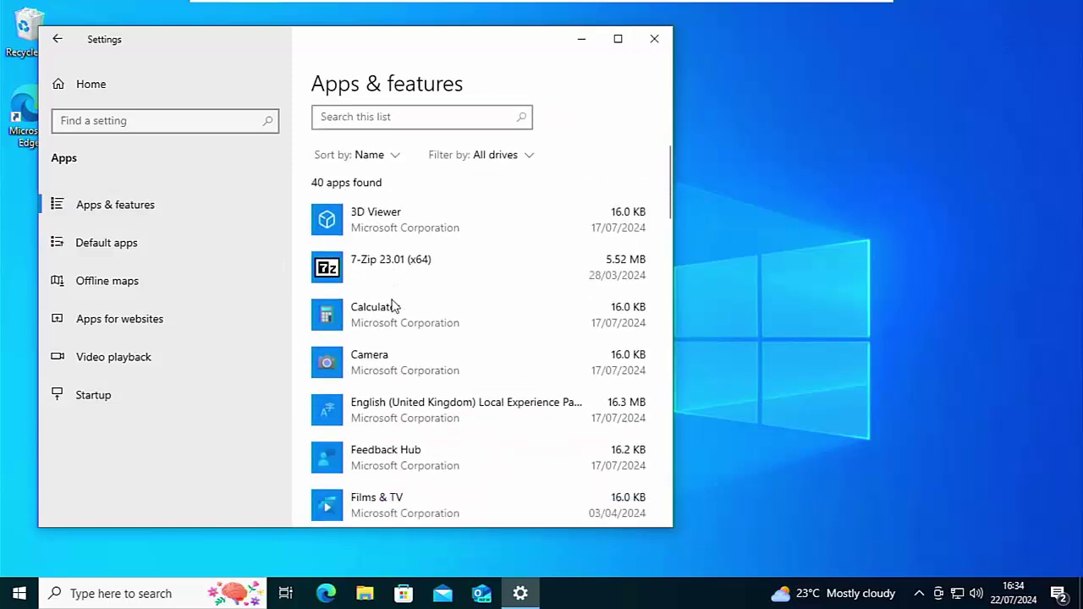
scroll(392, 305, "down", 5)
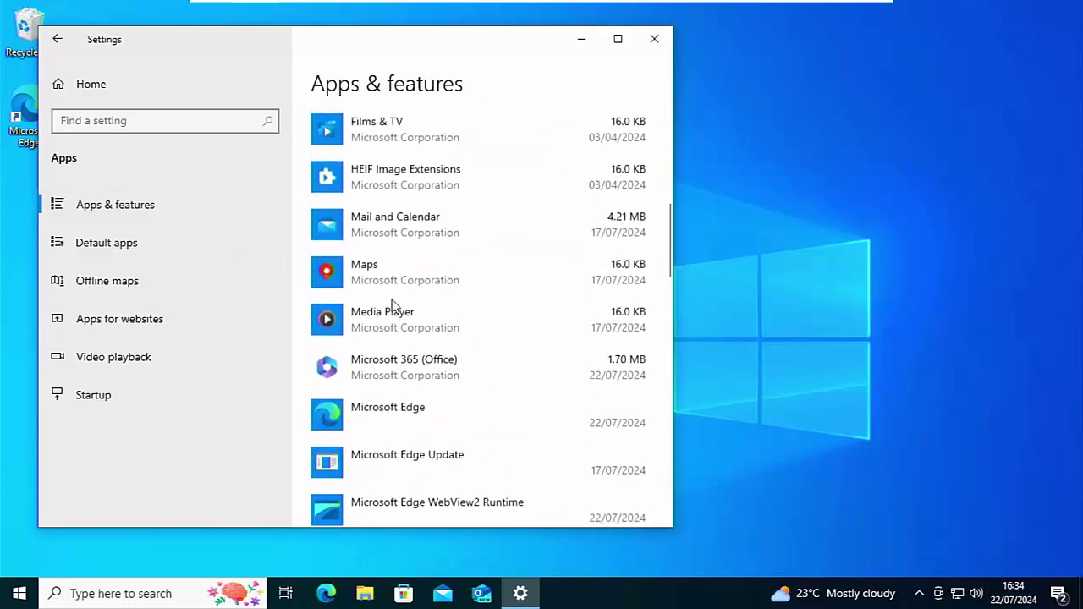
scroll(394, 306, "up", 2)
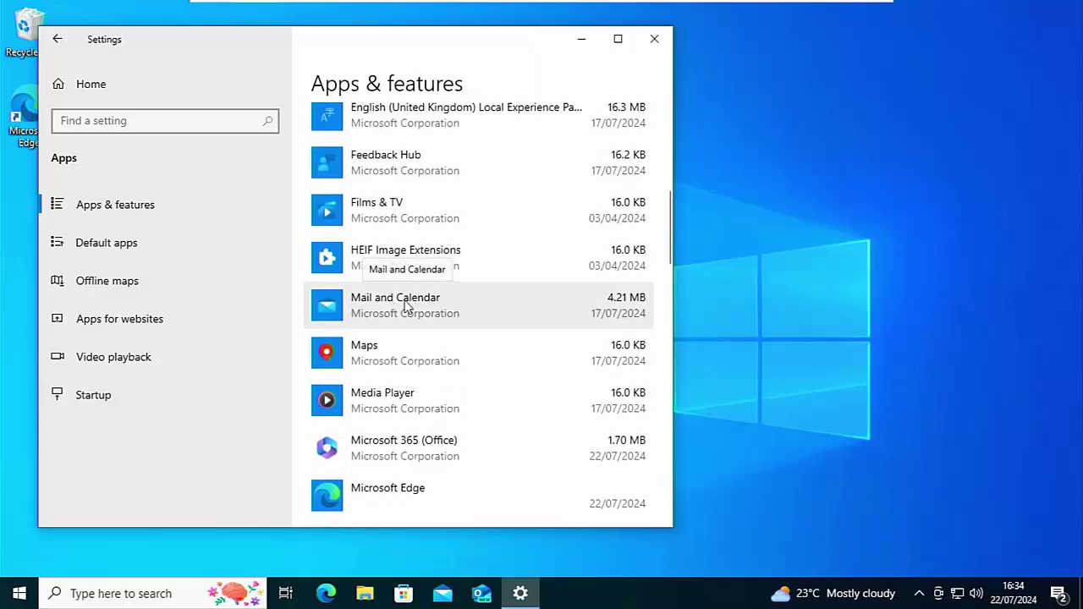
left_click(406, 306)
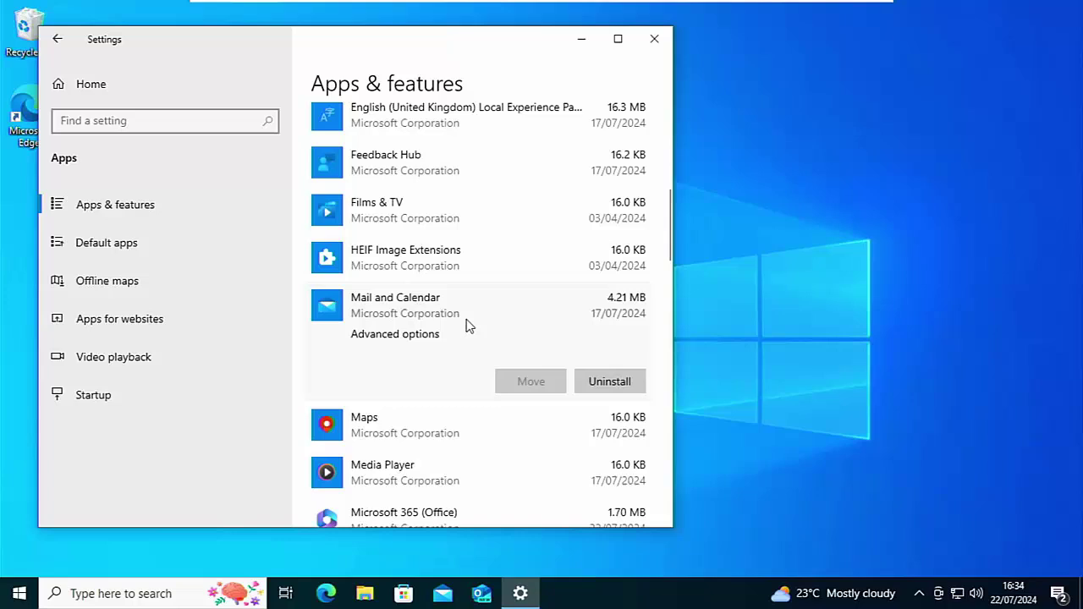
left_click(603, 388)
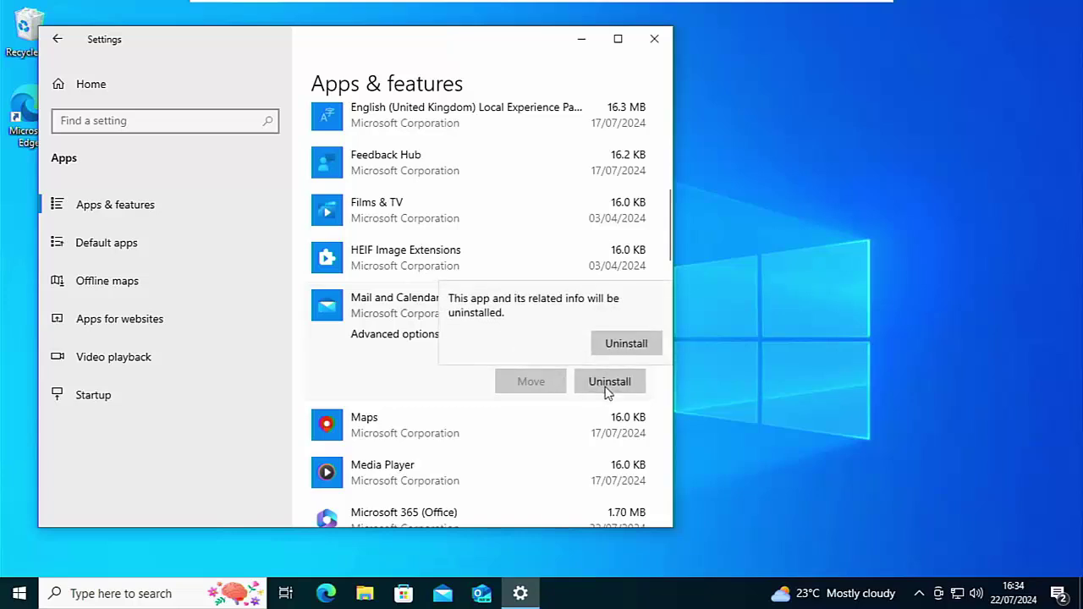
left_click(626, 344)
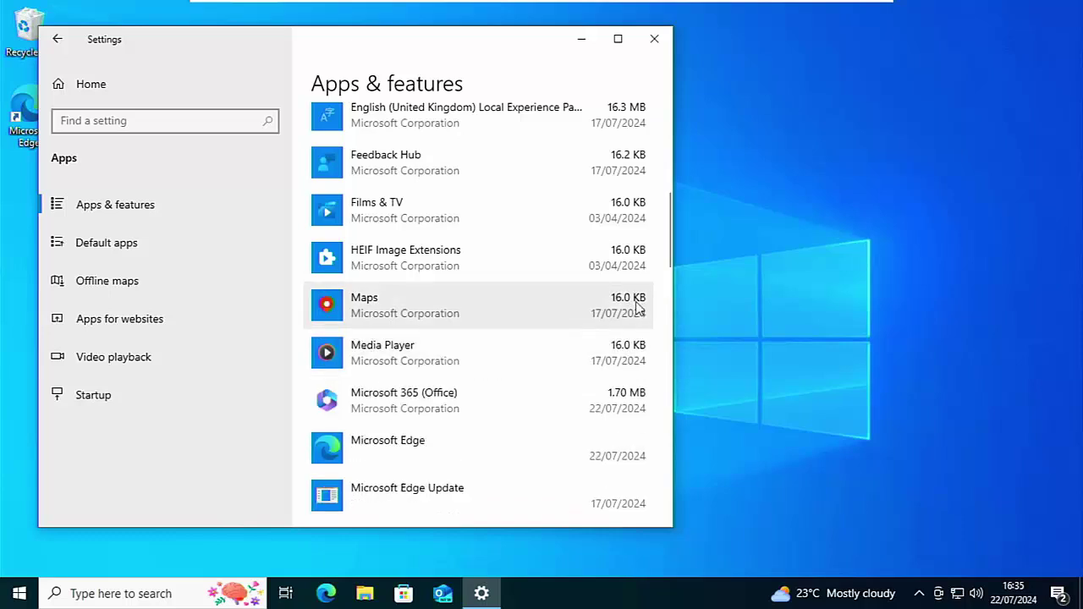
left_click(656, 44)
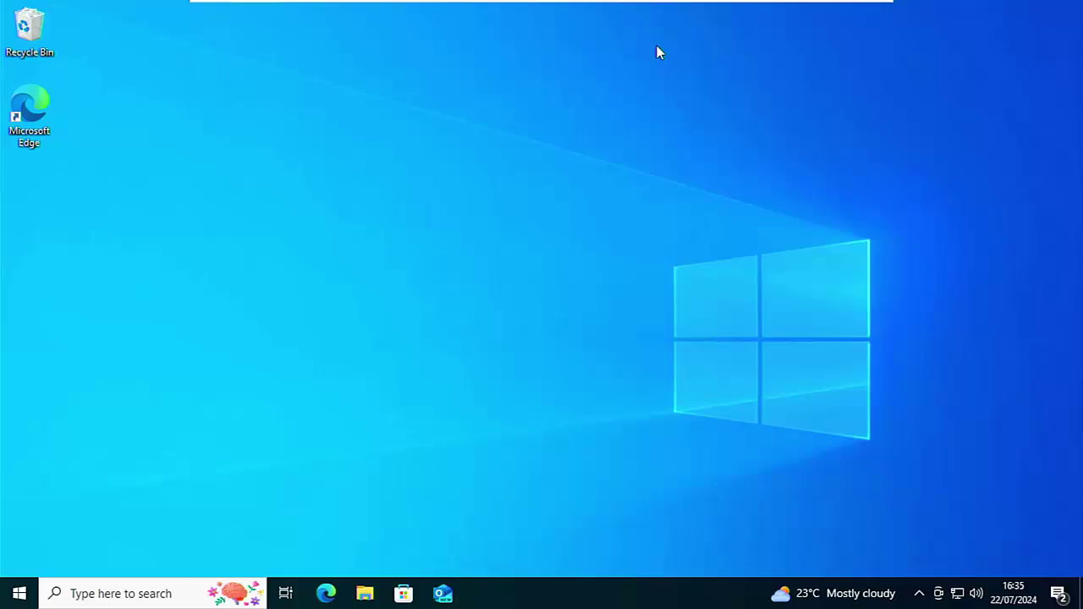